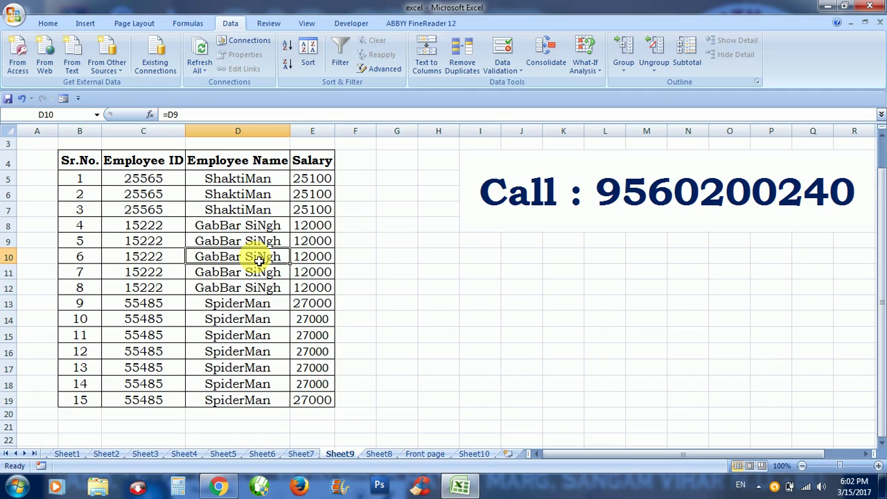
pyautogui.click(180, 228)
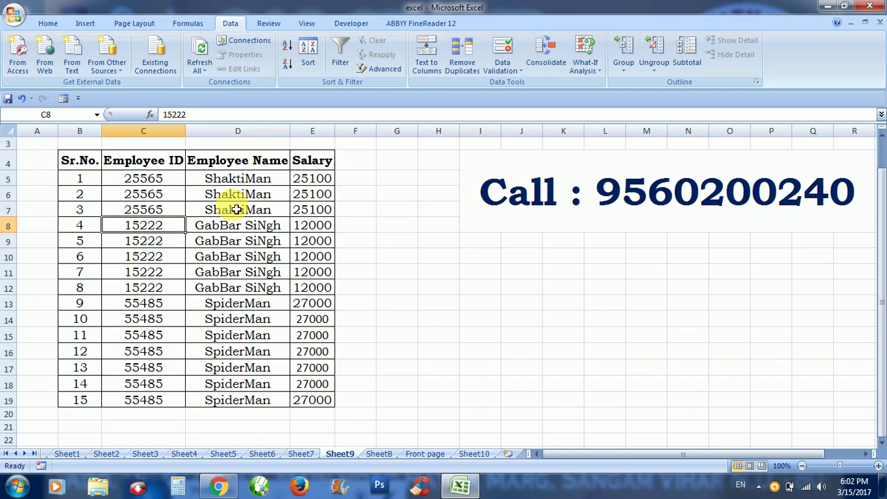
pyautogui.moveTo(236, 183); pyautogui.dragTo(238, 278)
pyautogui.moveTo(253, 209); pyautogui.dragTo(242, 328)
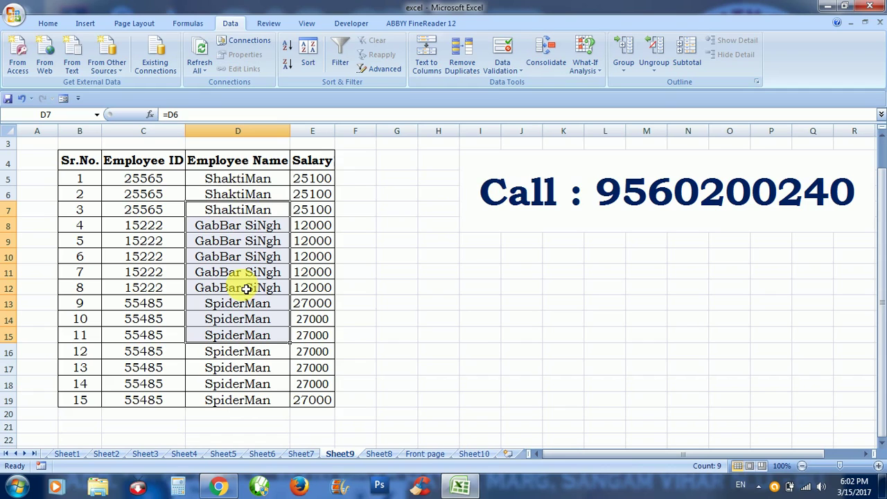
pyautogui.click(130, 212)
pyautogui.hotkey('ctrl', 'a')
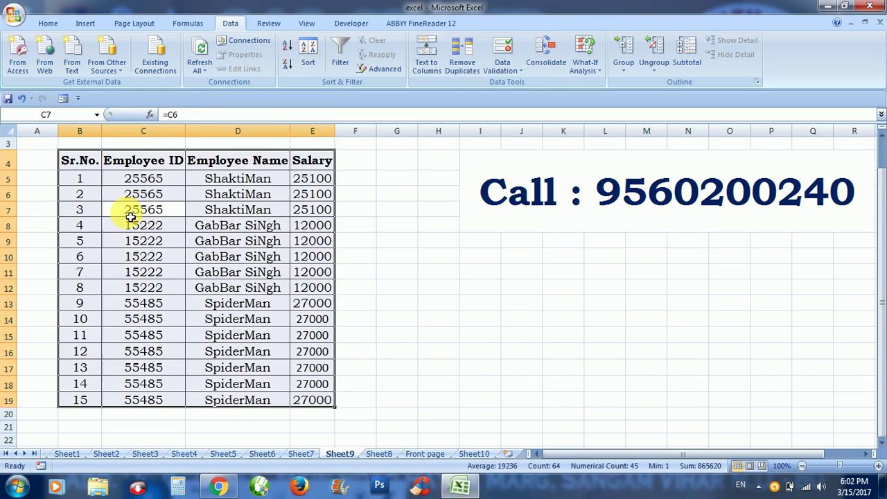
pyautogui.click(145, 178)
pyautogui.click(173, 320)
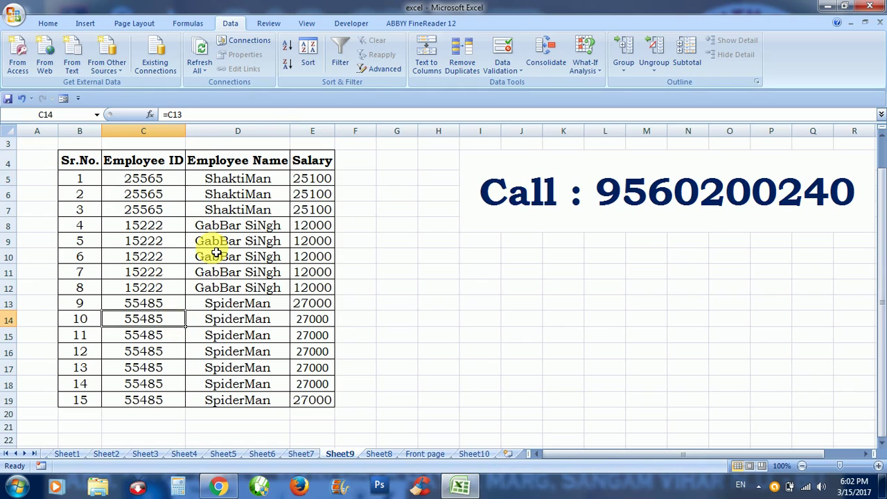
# - Preview a Duplicate Values highlighting rule on the whole employee table, comparing the Unique option with Duplicate
pyautogui.hotkey('ctrl', 'a')
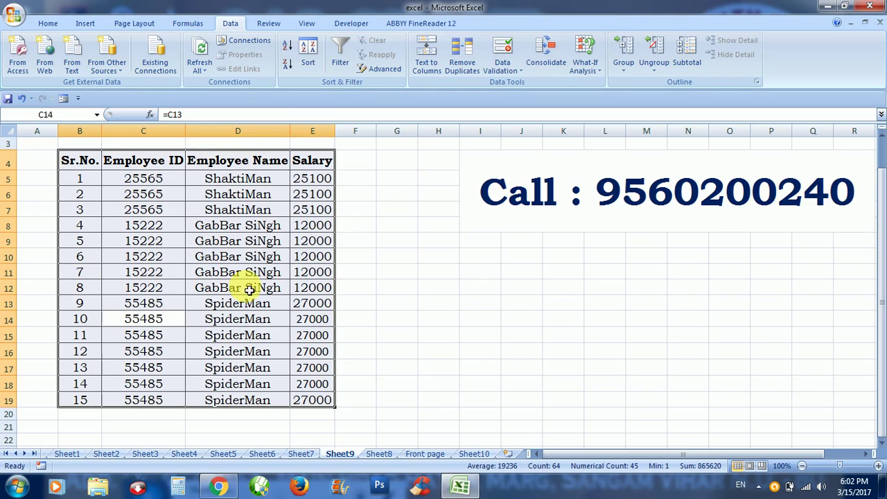
pyautogui.click(46, 23)
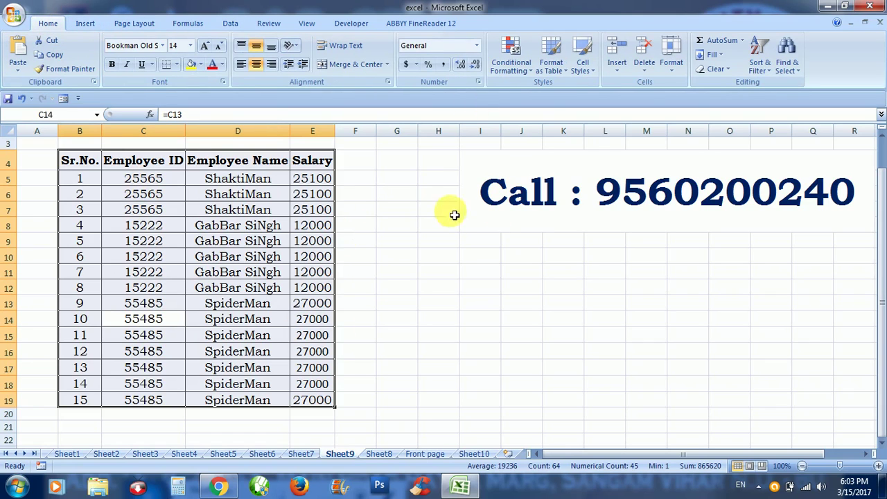
pyautogui.click(515, 73)
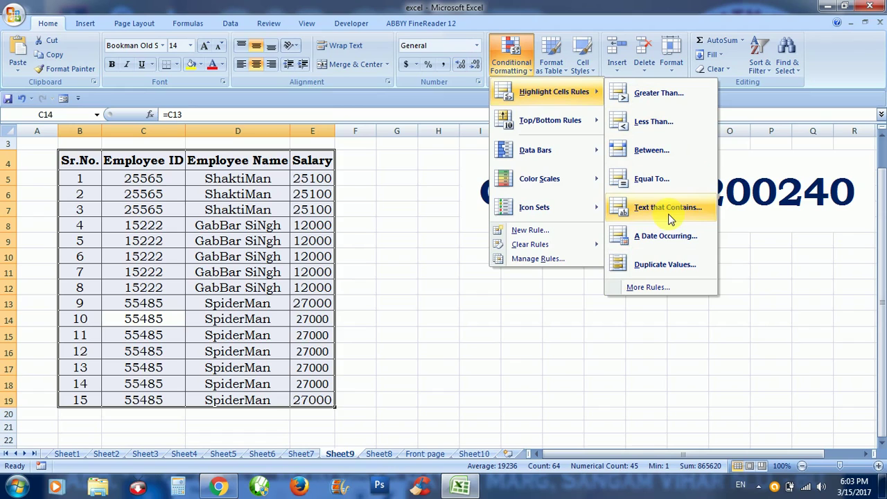
pyautogui.click(669, 266)
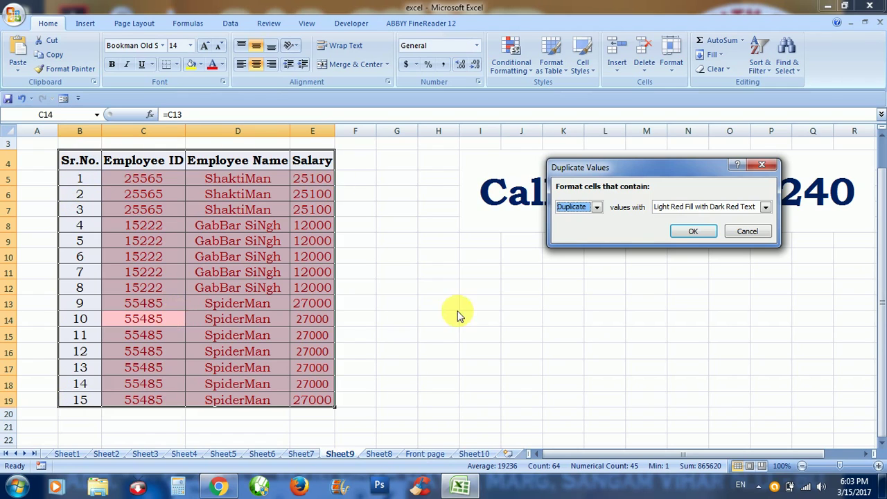
pyautogui.click(589, 210)
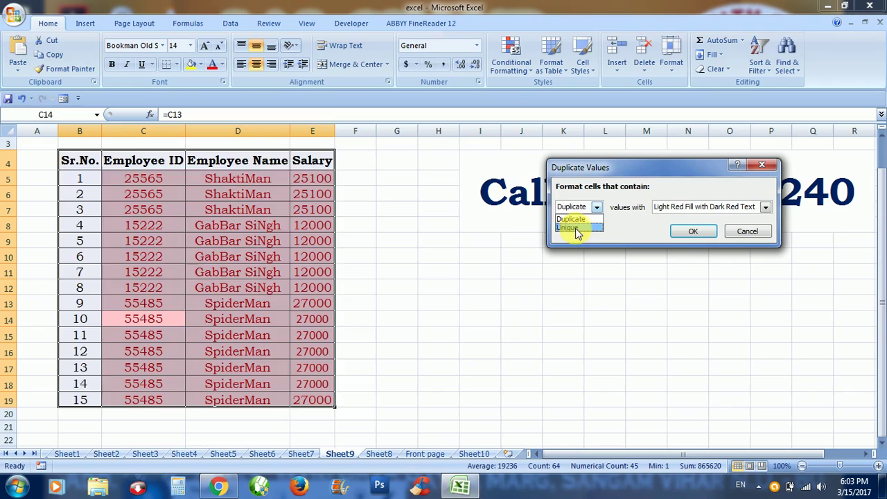
pyautogui.click(574, 228)
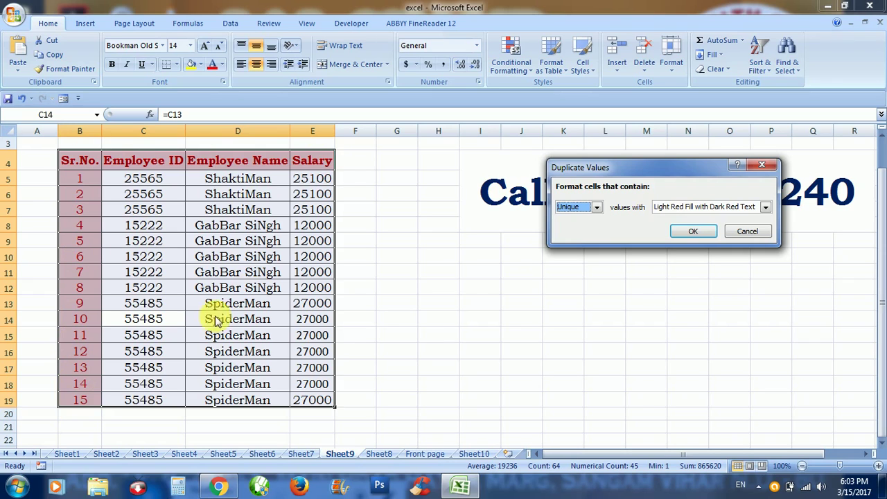
pyautogui.click(596, 206)
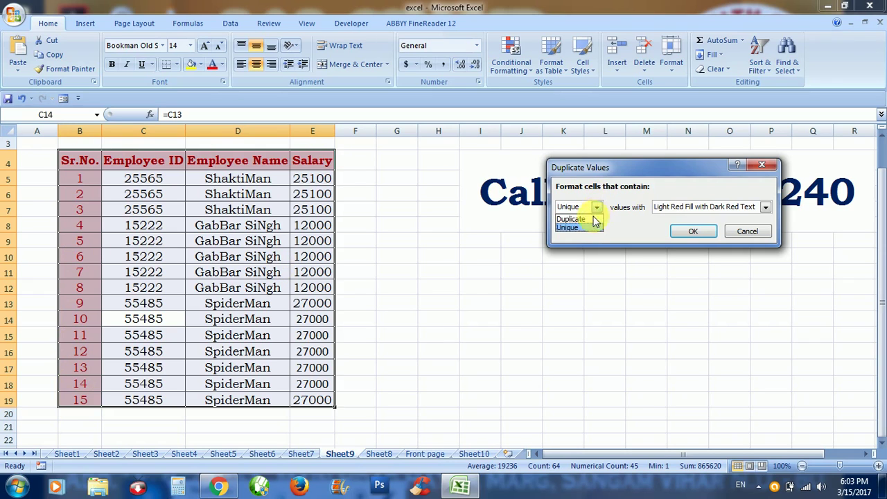
pyautogui.click(570, 219)
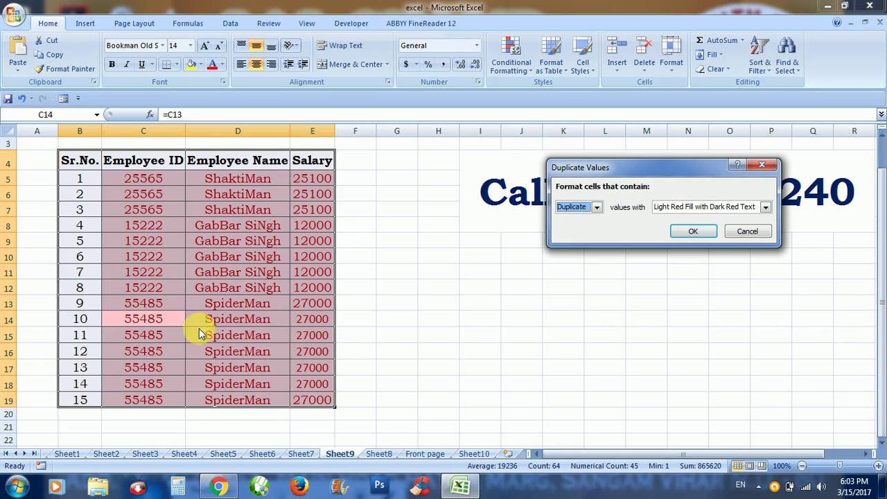
# - Try Red Border, Yellow Fill with Dark Yellow Text, Light Red Fill with Dark Red Text and Light Red Fill for duplicates, then cancel the rule
pyautogui.click(725, 207)
pyautogui.click(679, 256)
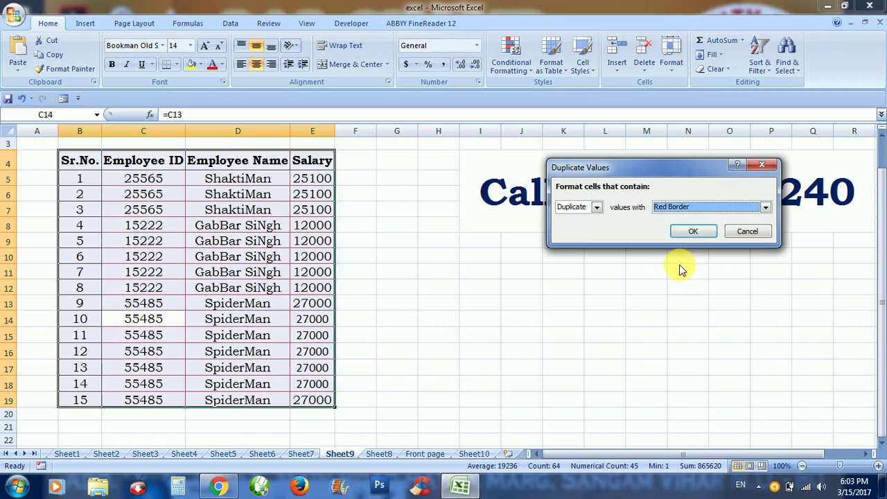
pyautogui.click(700, 208)
pyautogui.click(686, 227)
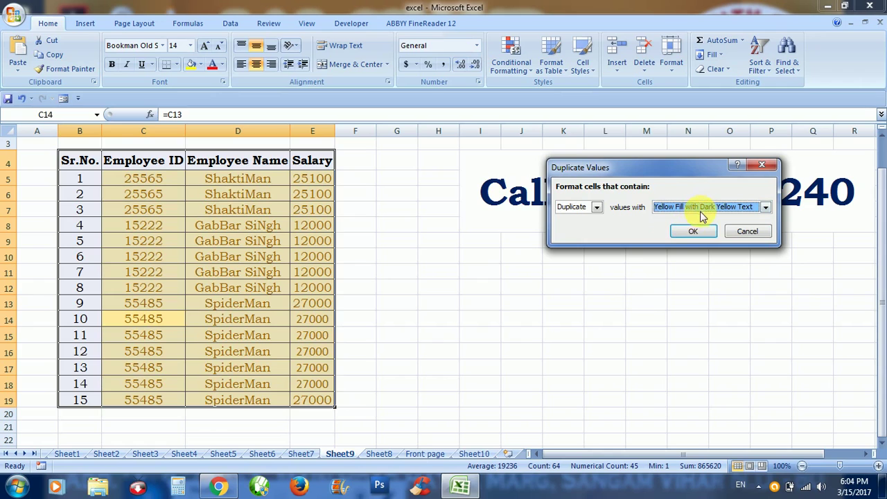
pyautogui.click(702, 208)
pyautogui.click(699, 219)
pyautogui.click(702, 206)
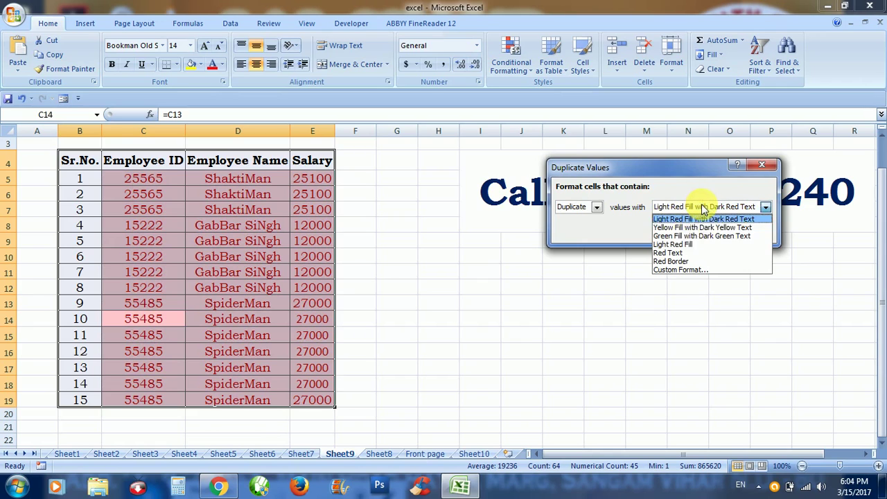
pyautogui.click(693, 244)
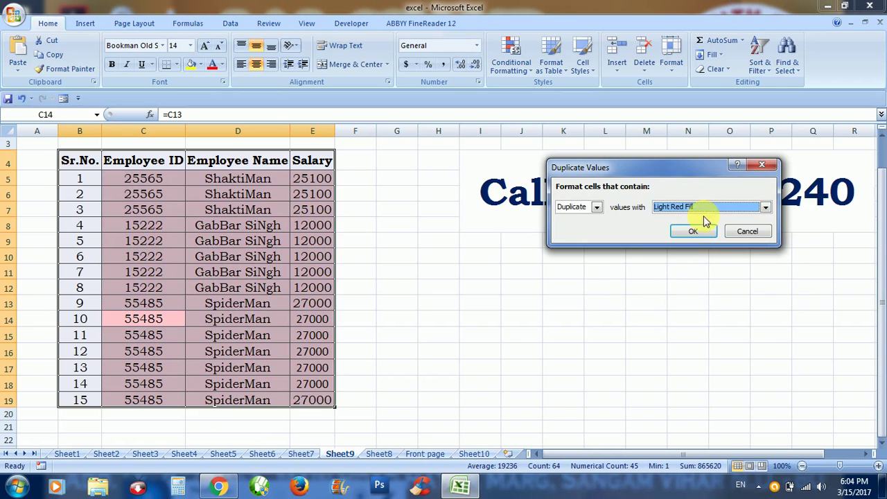
pyautogui.click(755, 231)
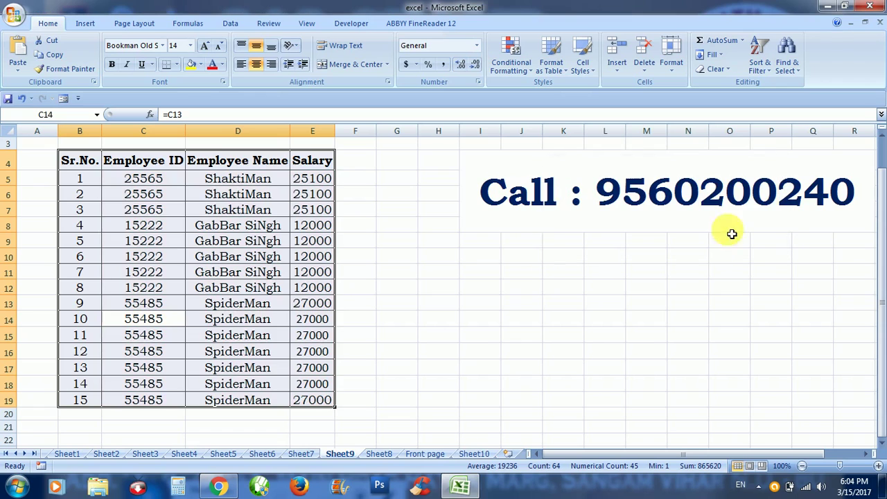
# - Remove duplicate rows from the whole employee table by comparing only the Employee Name column, and undo the removal
pyautogui.click(238, 255)
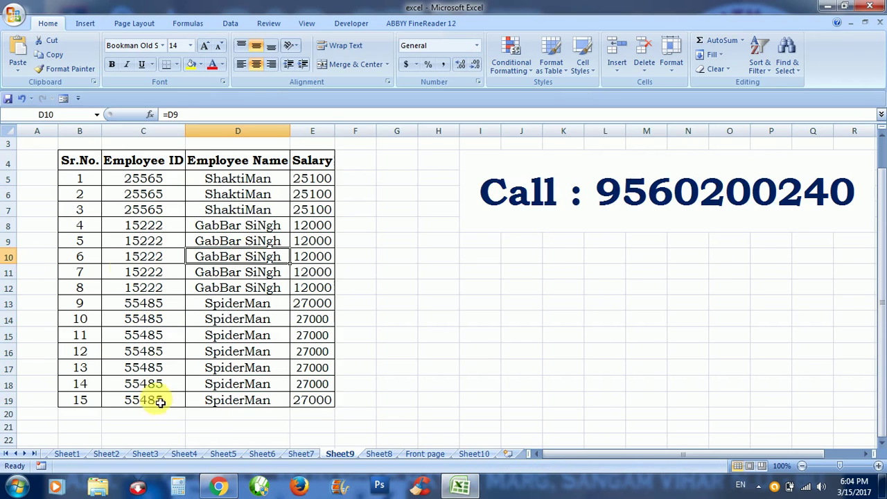
pyautogui.hotkey('ctrl', 'a')
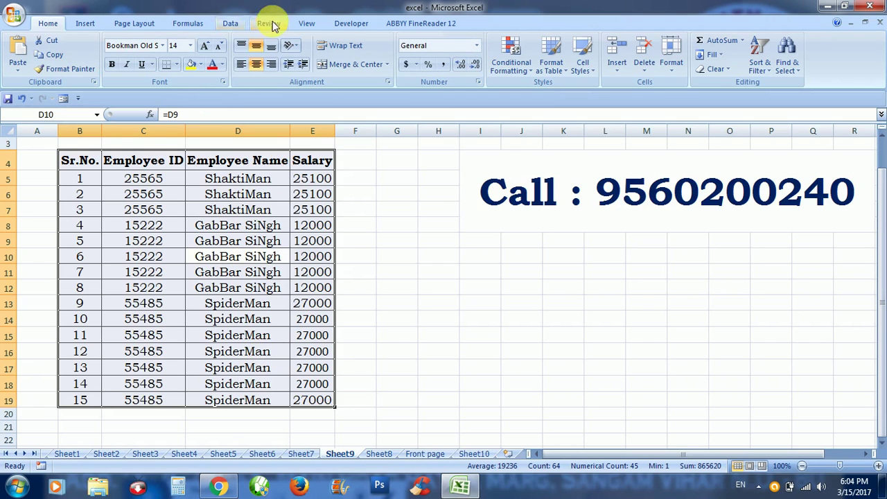
pyautogui.click(229, 23)
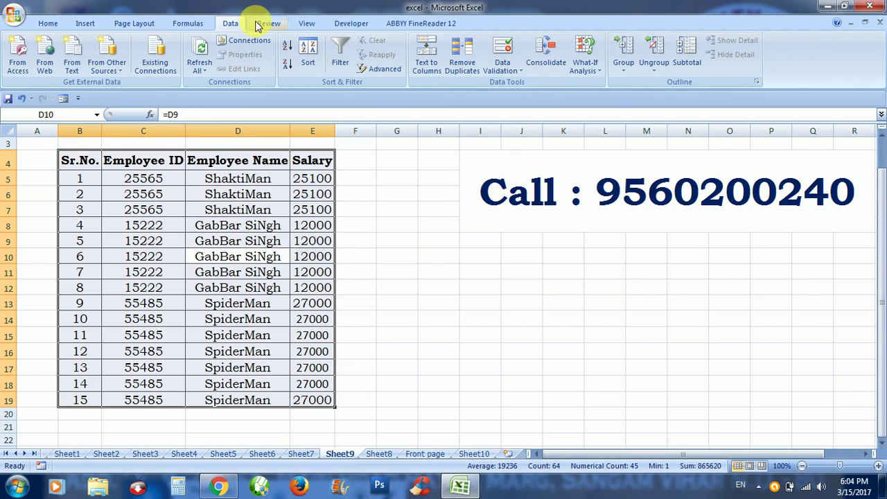
pyautogui.click(258, 24)
pyautogui.click(231, 24)
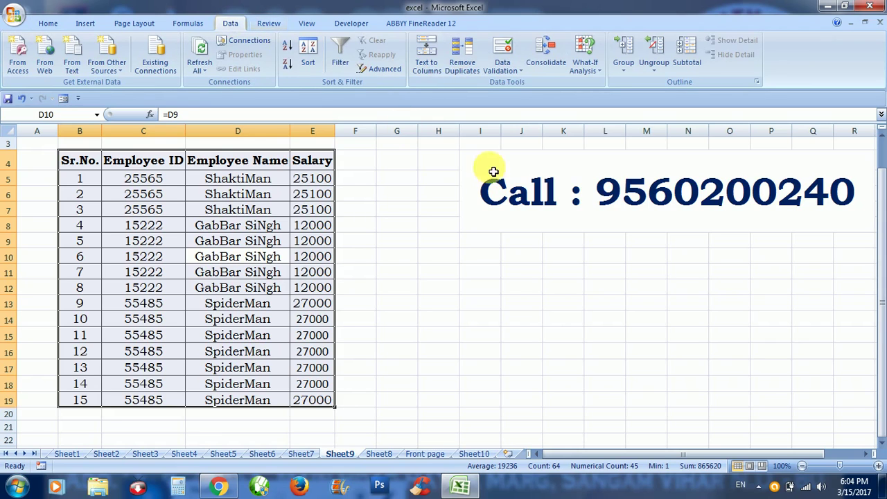
pyautogui.click(463, 61)
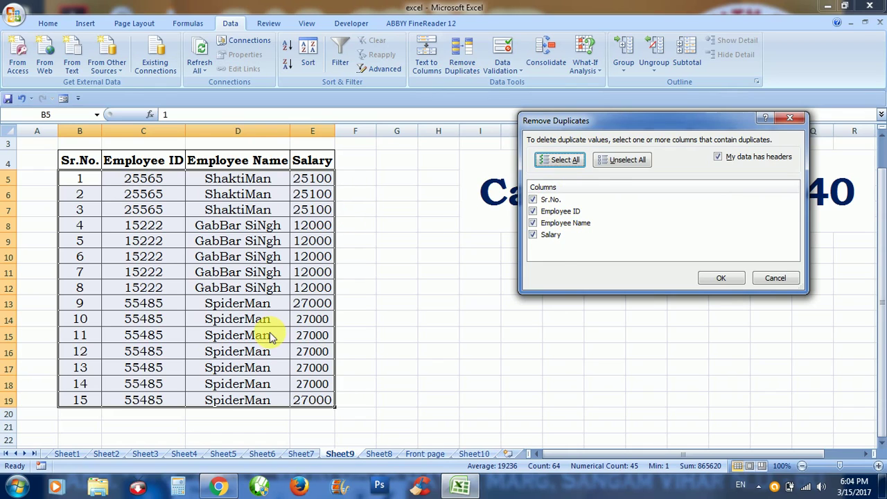
pyautogui.click(550, 237)
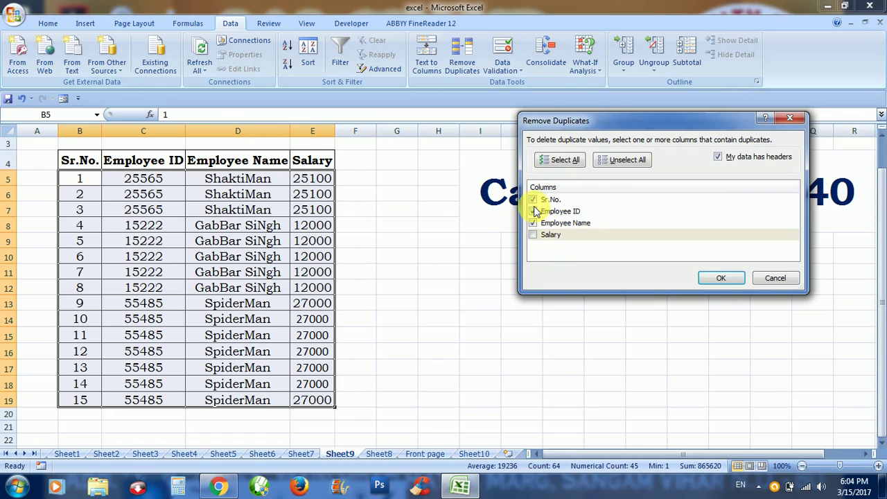
pyautogui.click(533, 211)
pyautogui.click(534, 200)
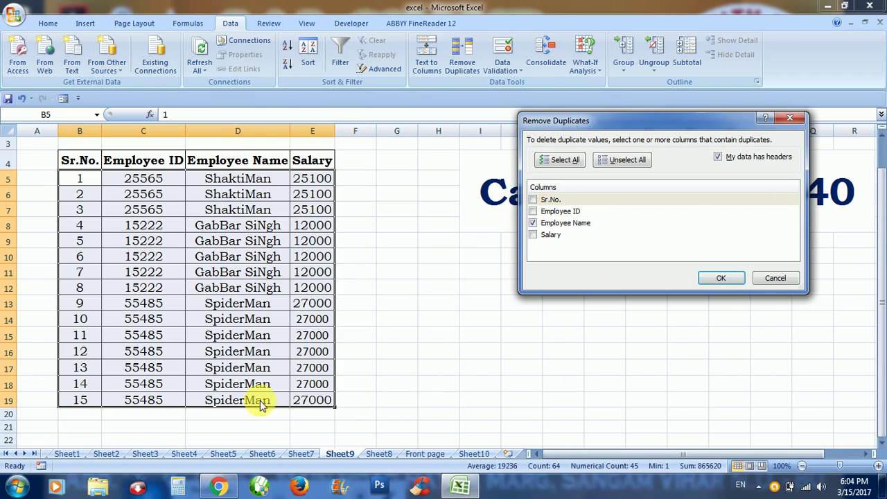
pyautogui.click(725, 280)
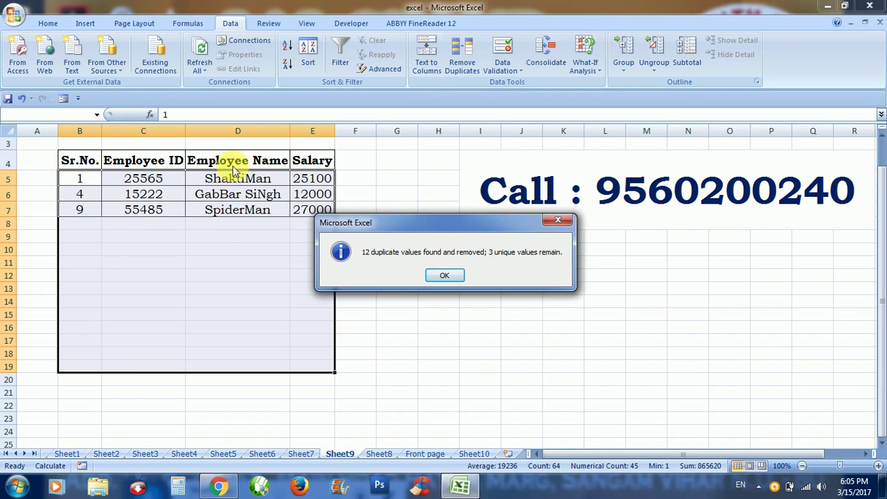
pyautogui.click(446, 278)
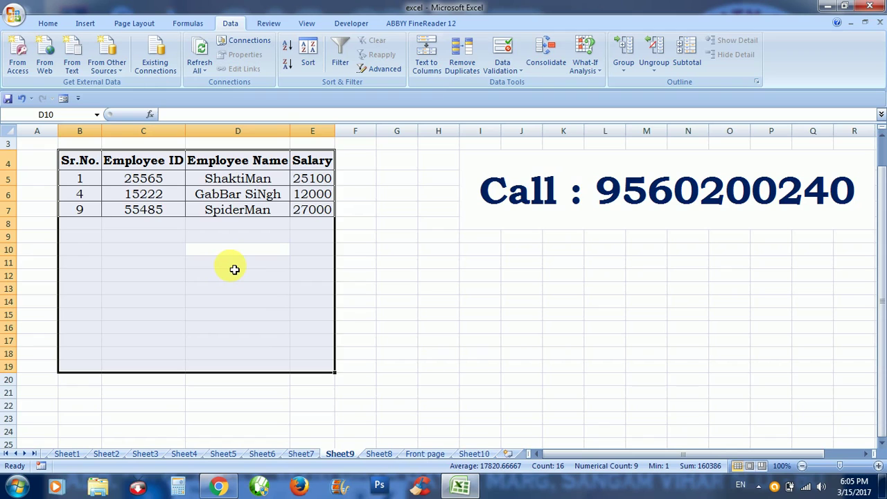
pyautogui.hotkey('ctrl', 'z')
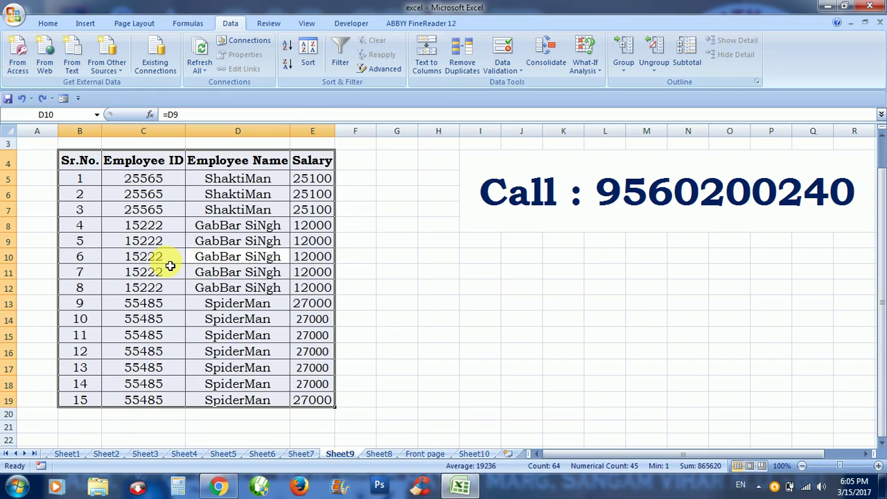
# - Remove duplicate rows from the employee table by comparing only the Employee ID column, and undo the removal
pyautogui.click(460, 61)
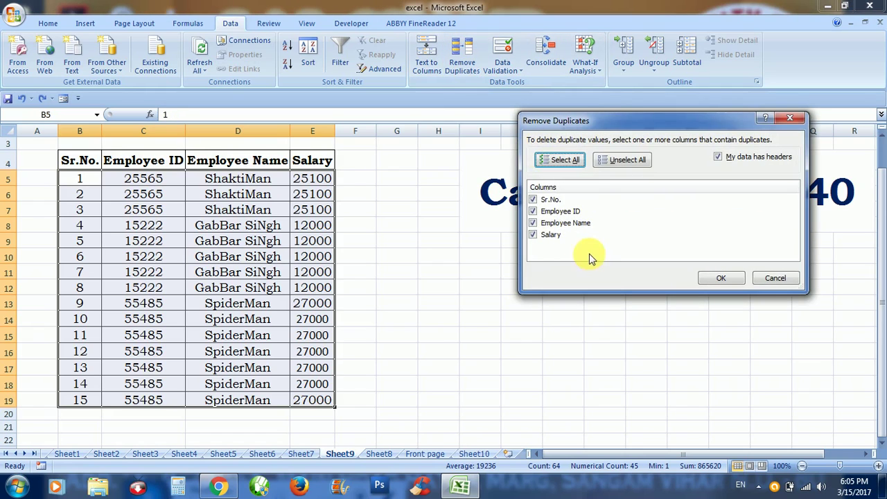
pyautogui.click(532, 200)
pyautogui.click(533, 223)
pyautogui.click(532, 234)
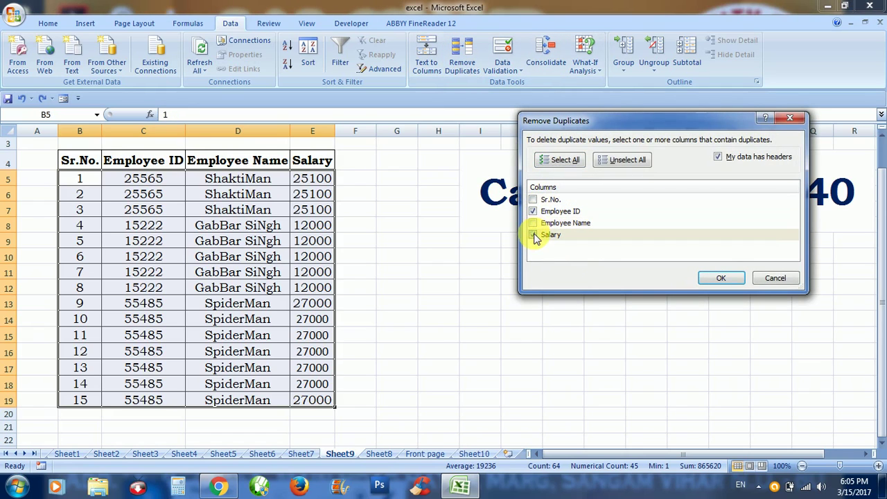
pyautogui.click(712, 280)
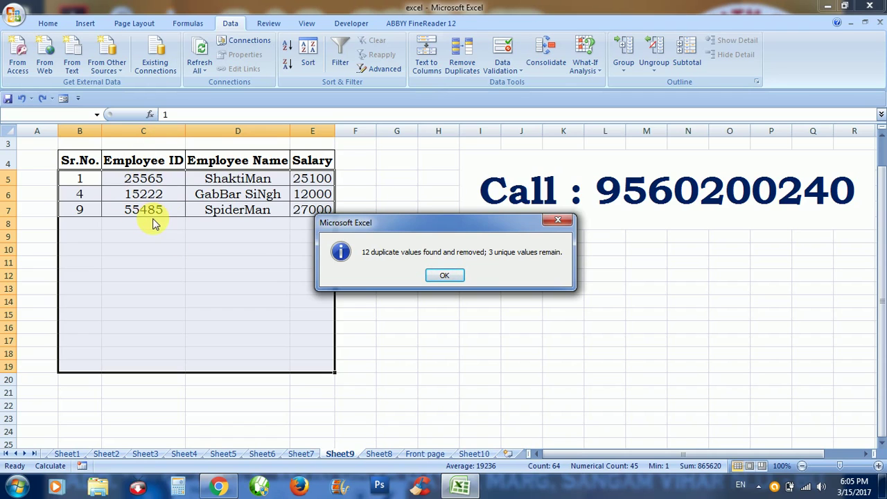
pyautogui.click(443, 275)
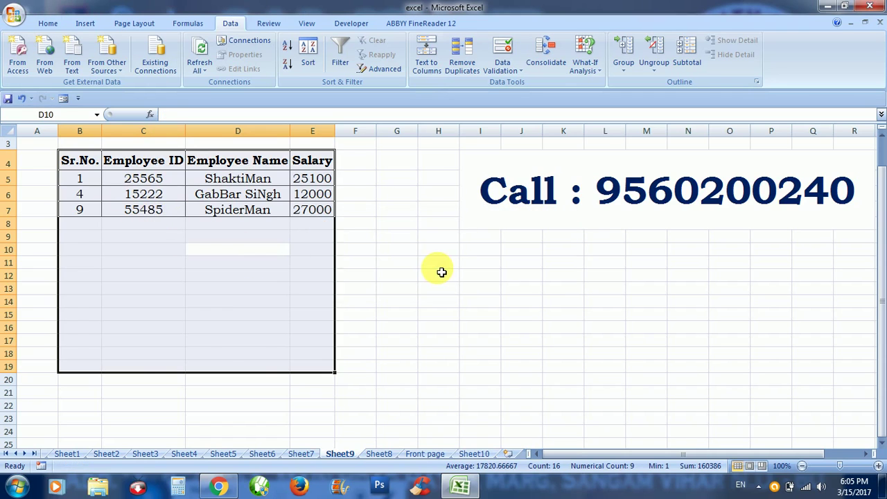
pyautogui.hotkey('ctrl', 'z')
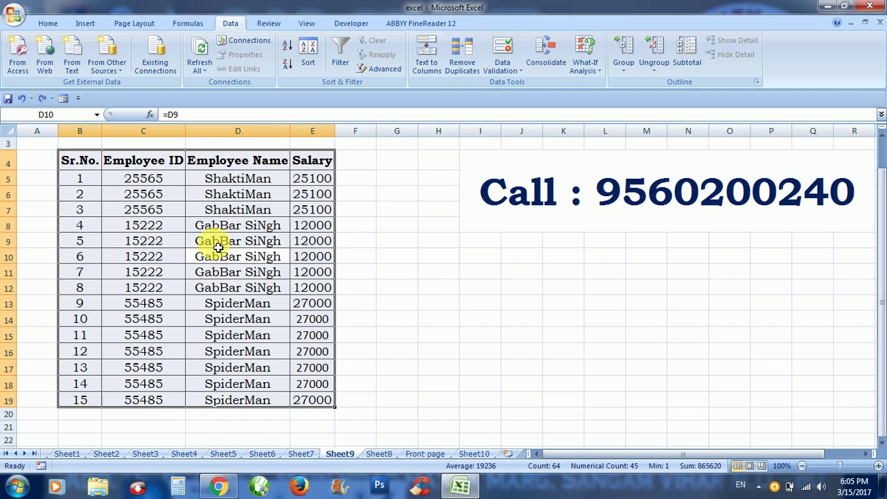
# - Remove duplicate rows from the employee table by comparing only the Salary column
pyautogui.click(461, 55)
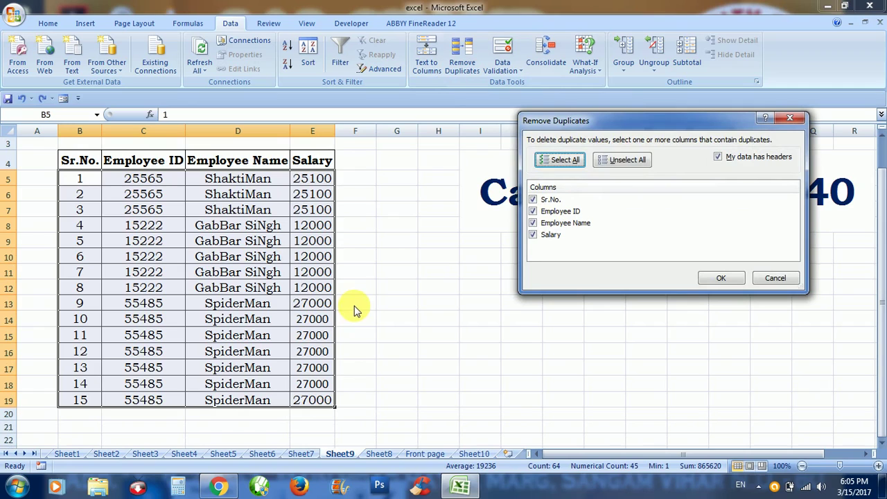
pyautogui.click(543, 201)
pyautogui.click(537, 223)
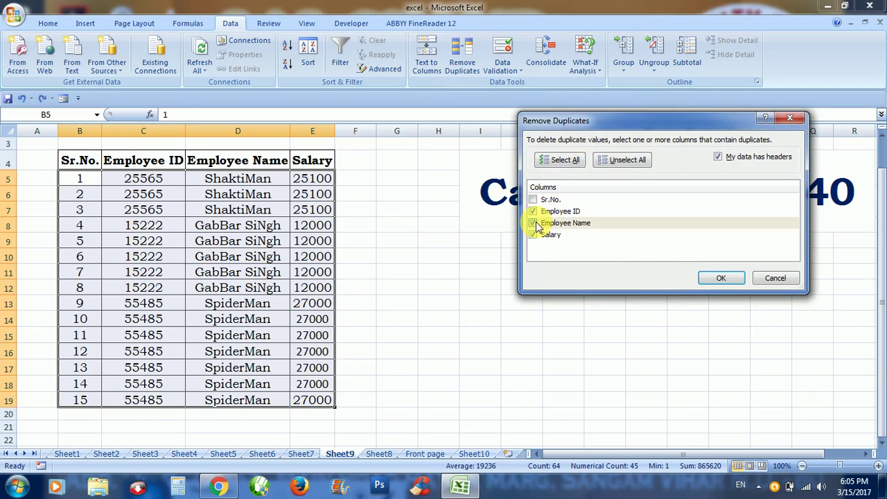
pyautogui.click(534, 211)
pyautogui.click(737, 278)
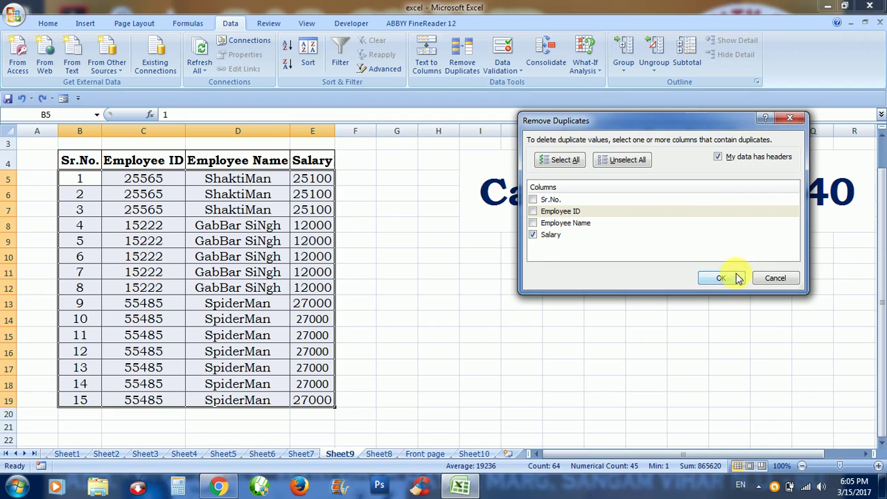
pyautogui.click(722, 279)
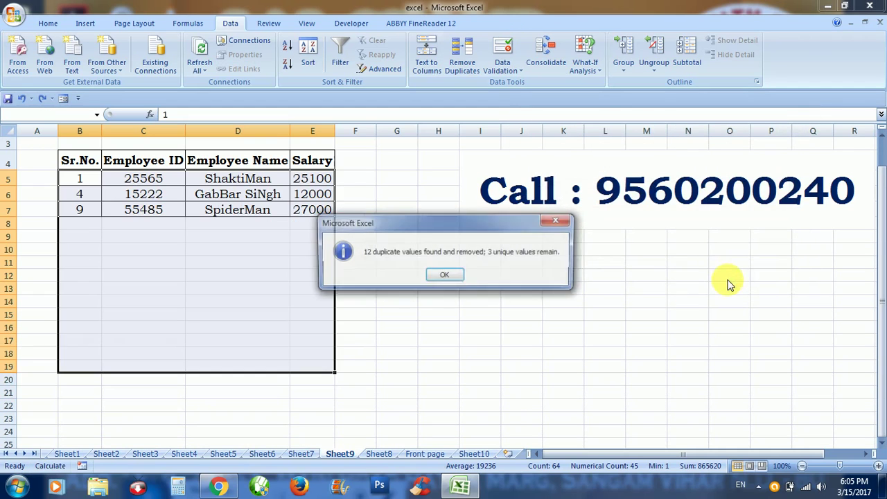
pyautogui.moveTo(424, 232); pyautogui.dragTo(491, 264)
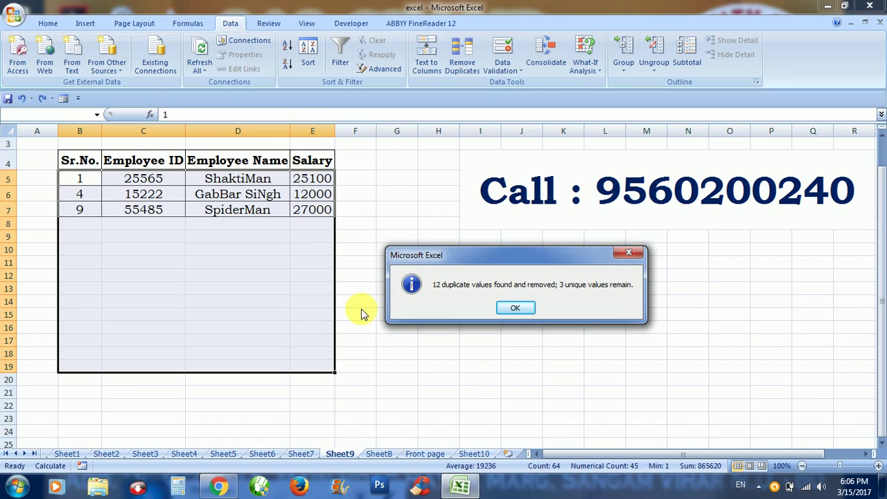
pyautogui.click(515, 309)
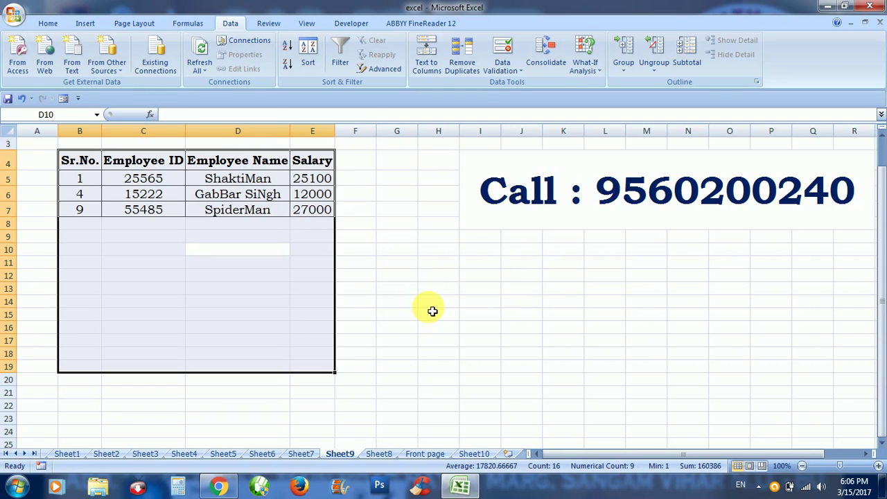
# - Show the Front page sheet and place the text cursor in its Health & Educational Trust title box
pyautogui.click(428, 454)
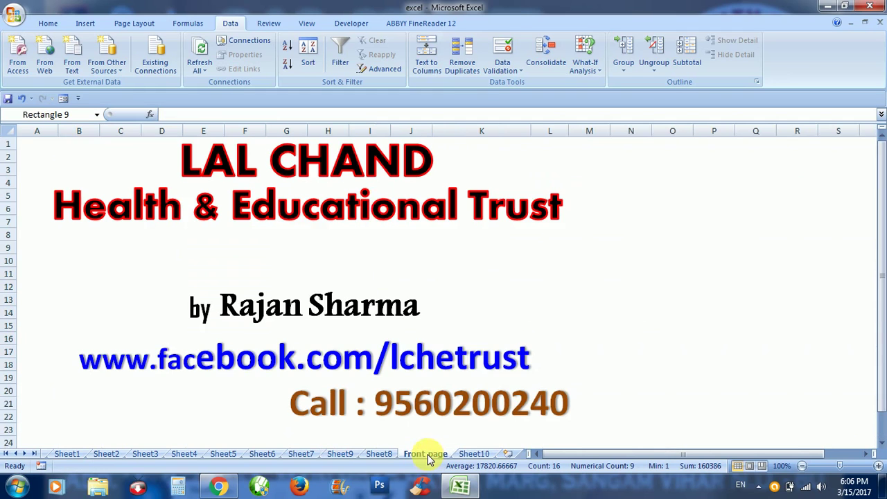
pyautogui.click(370, 199)
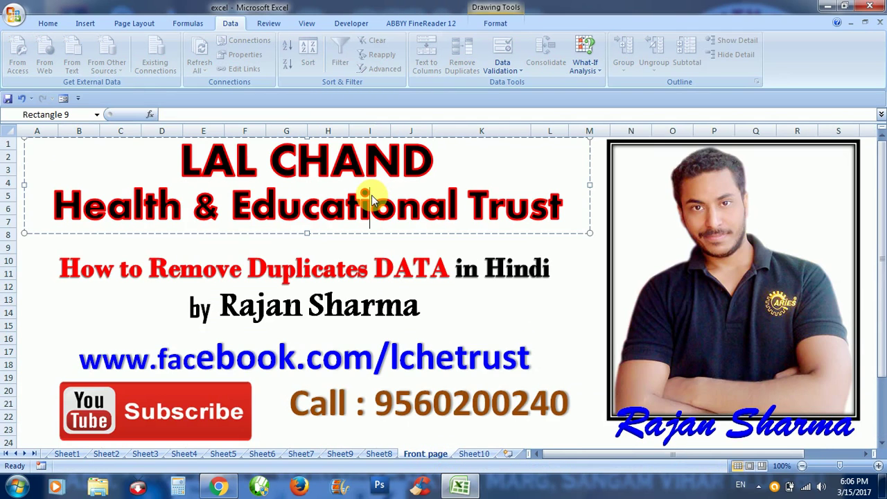